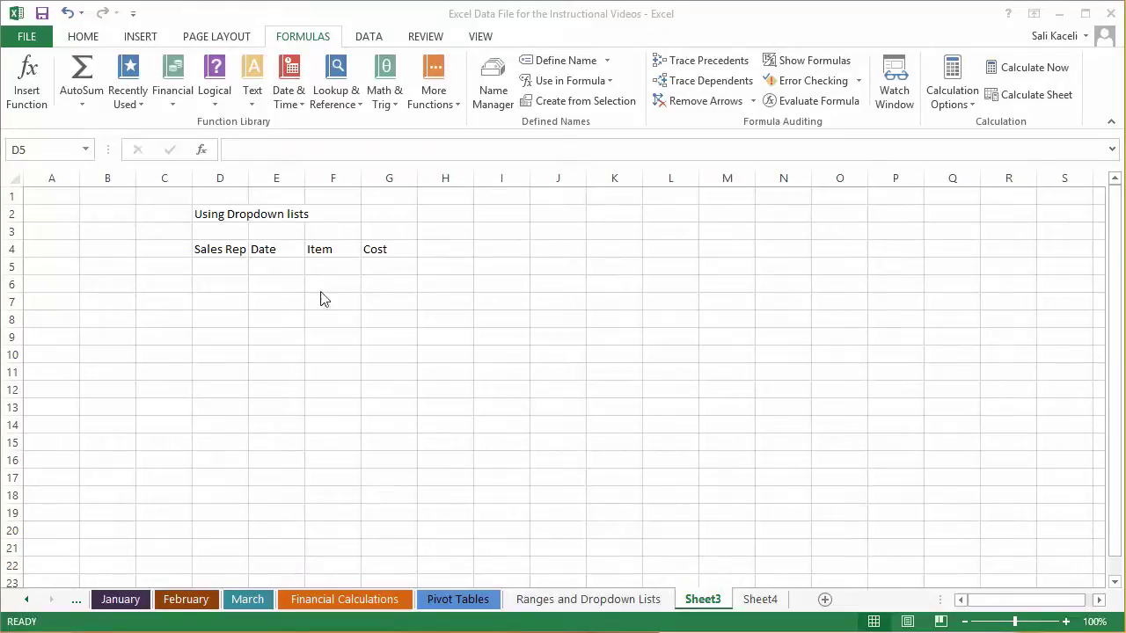
- Select D5 under Sales Rep, then review Sheet4's names list, starting with Hubert, and return to Sheet3
{"action": "left_click", "coordinate": [222, 269]}
{"action": "left_click", "coordinate": [225, 283]}
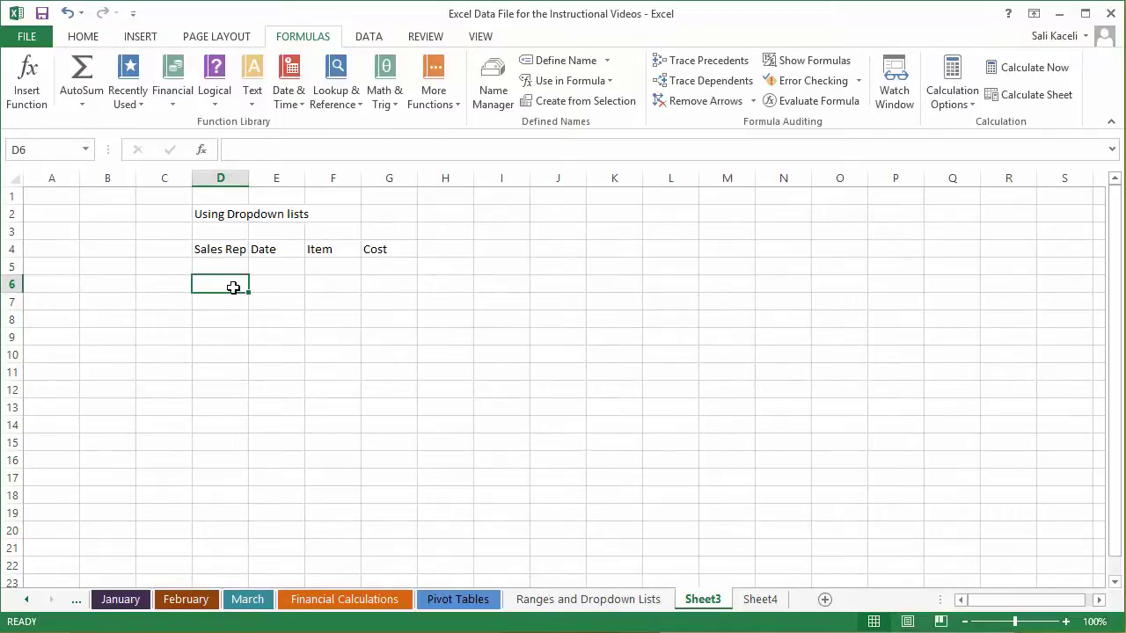
{"action": "left_click", "coordinate": [764, 602]}
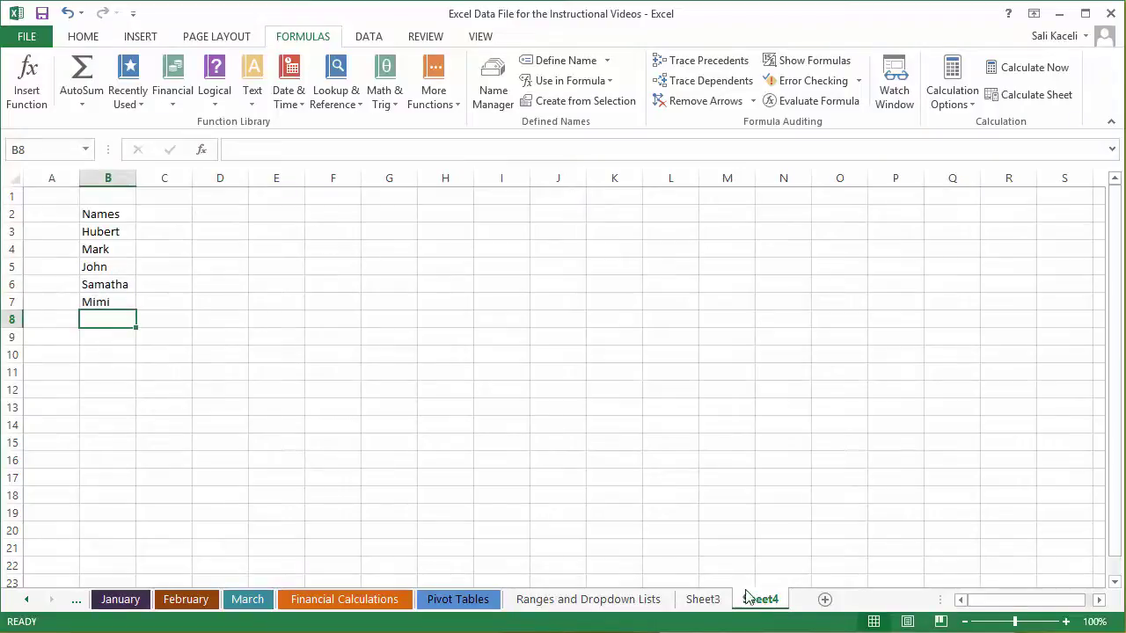
{"action": "left_click", "coordinate": [109, 202]}
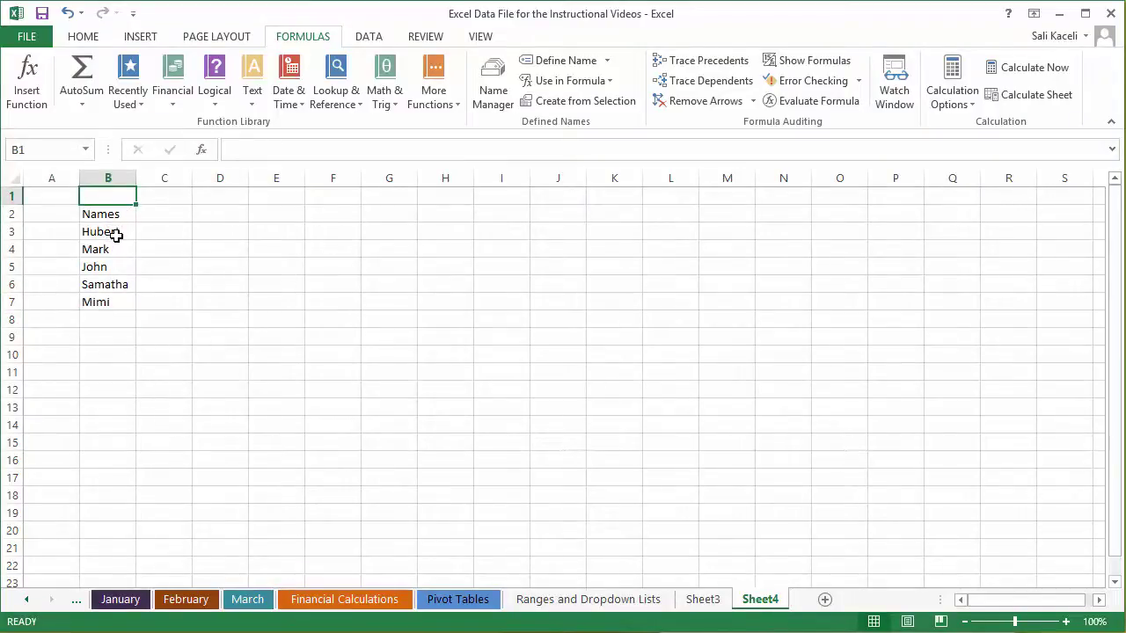
{"action": "left_click", "coordinate": [114, 234]}
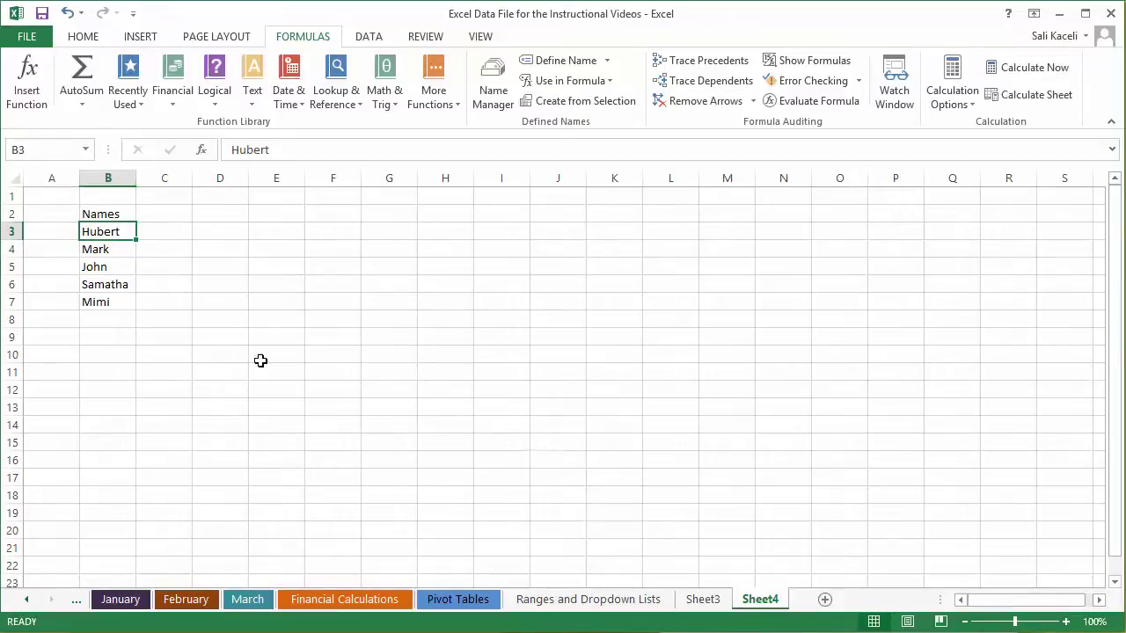
{"action": "left_click", "coordinate": [702, 599]}
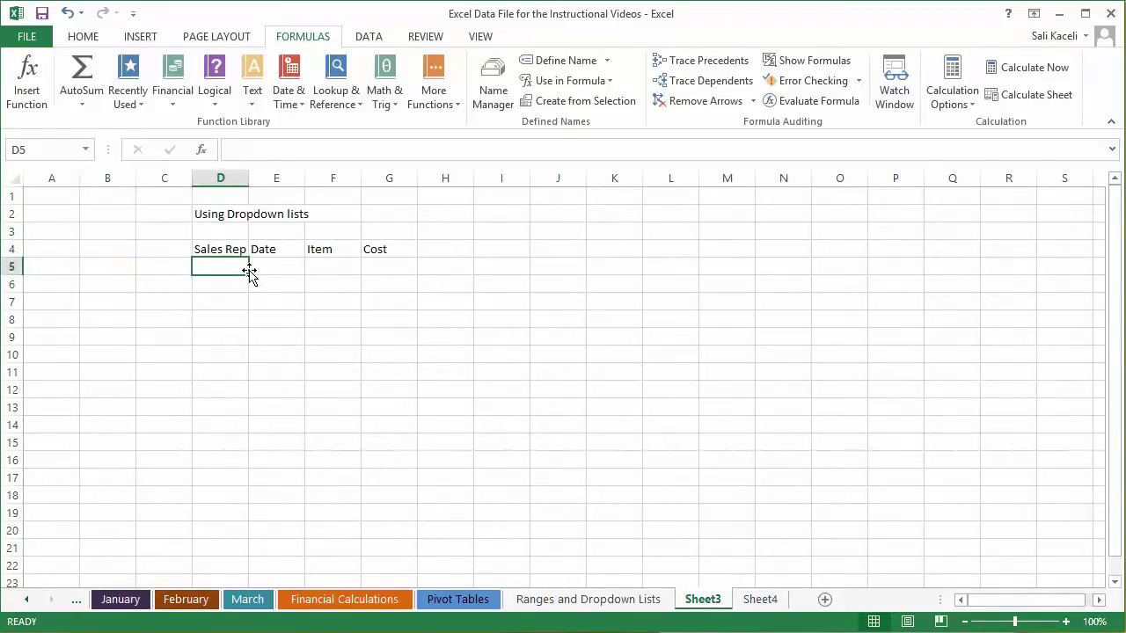
- Erase the mistyped 'Huberrt' from D5, leaving it empty, and select all of column D
{"action": "type", "text": "Huberrt"}
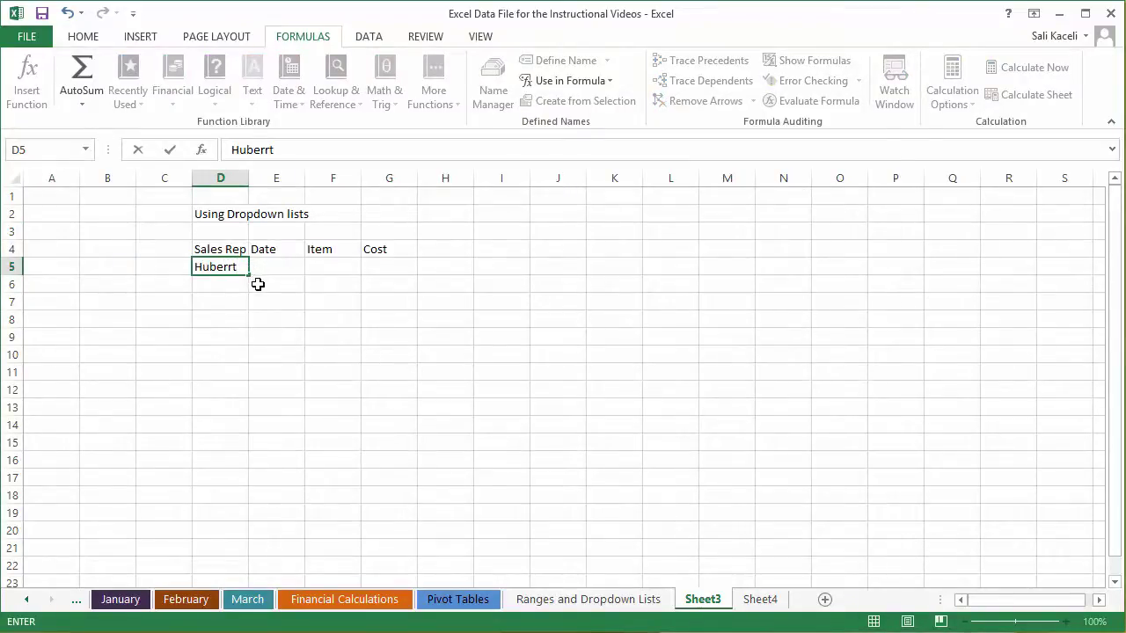
{"action": "key", "text": "BackSpace"}
{"action": "key", "text": "BackSpace"}
{"action": "key", "text": "BackSpace"}
{"action": "key", "text": "BackSpace"}
{"action": "key", "text": "BackSpace"}
{"action": "key", "text": "BackSpace"}
{"action": "key", "text": "BackSpace"}
{"action": "key", "text": "Escape"}
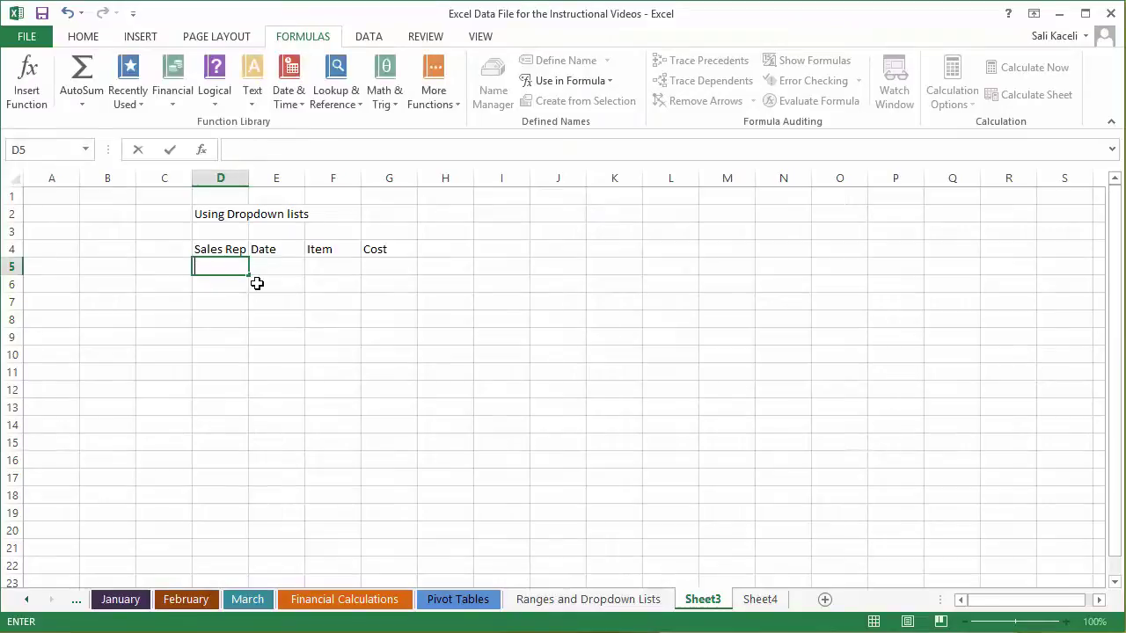
{"action": "left_click", "coordinate": [224, 176]}
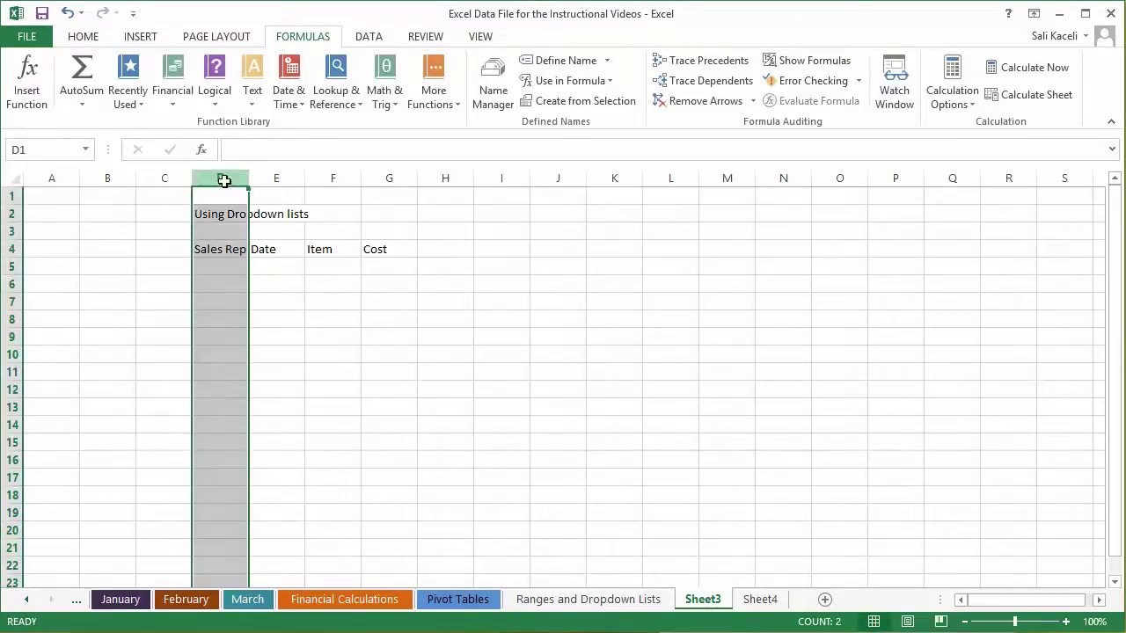
- Open the Data Validation dialog from the DATA tab for column D
{"action": "left_click", "coordinate": [366, 40]}
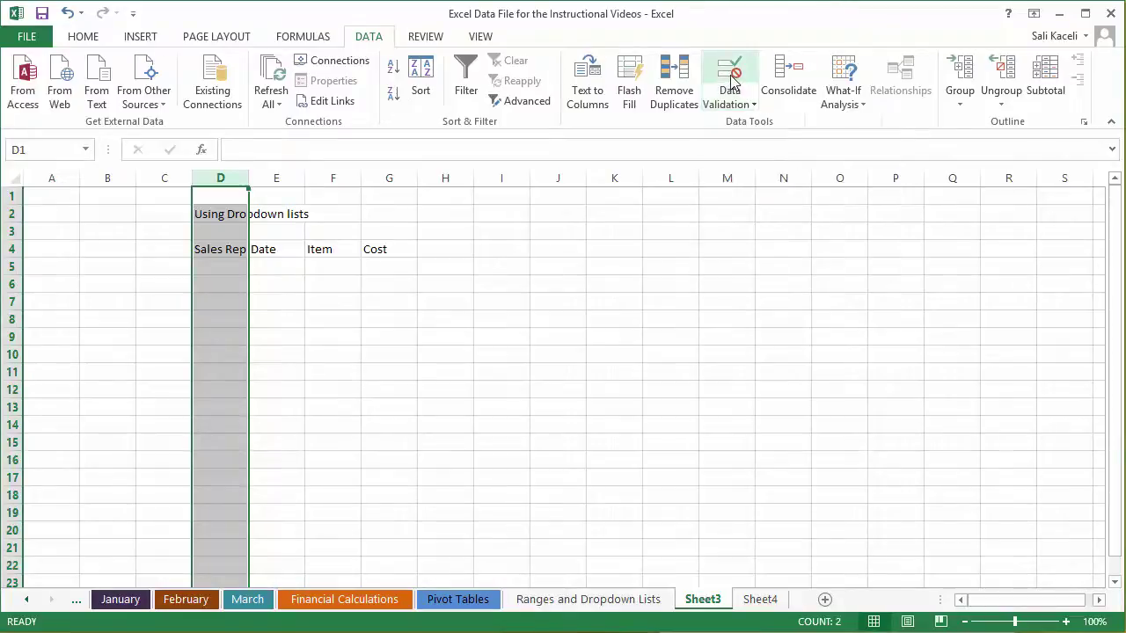
{"action": "left_click", "coordinate": [737, 91]}
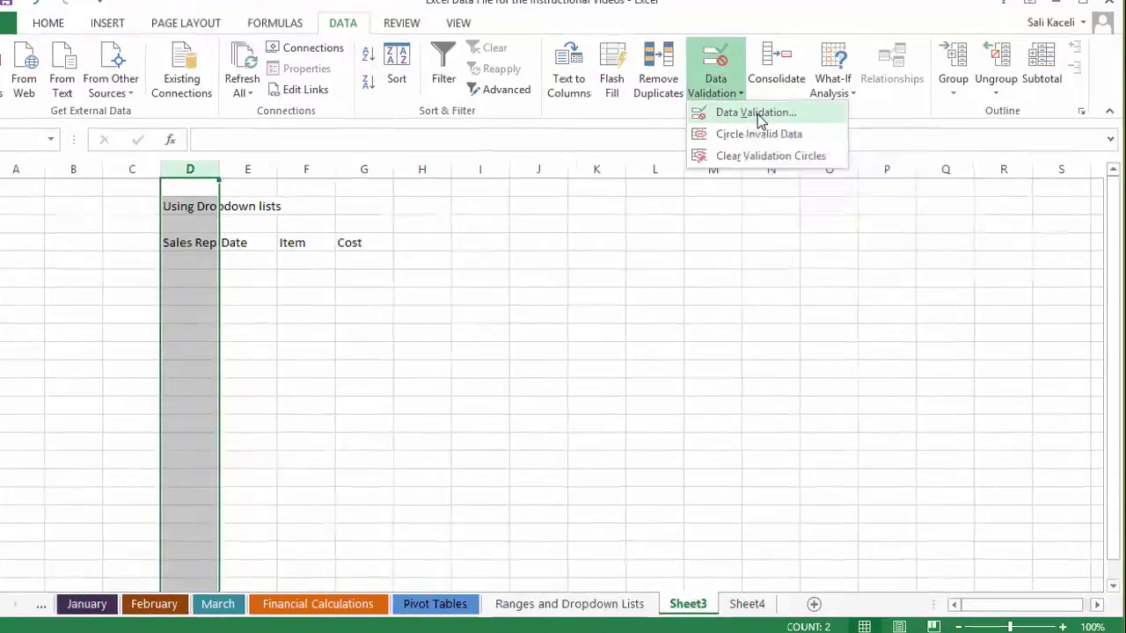
{"action": "left_click", "coordinate": [766, 123]}
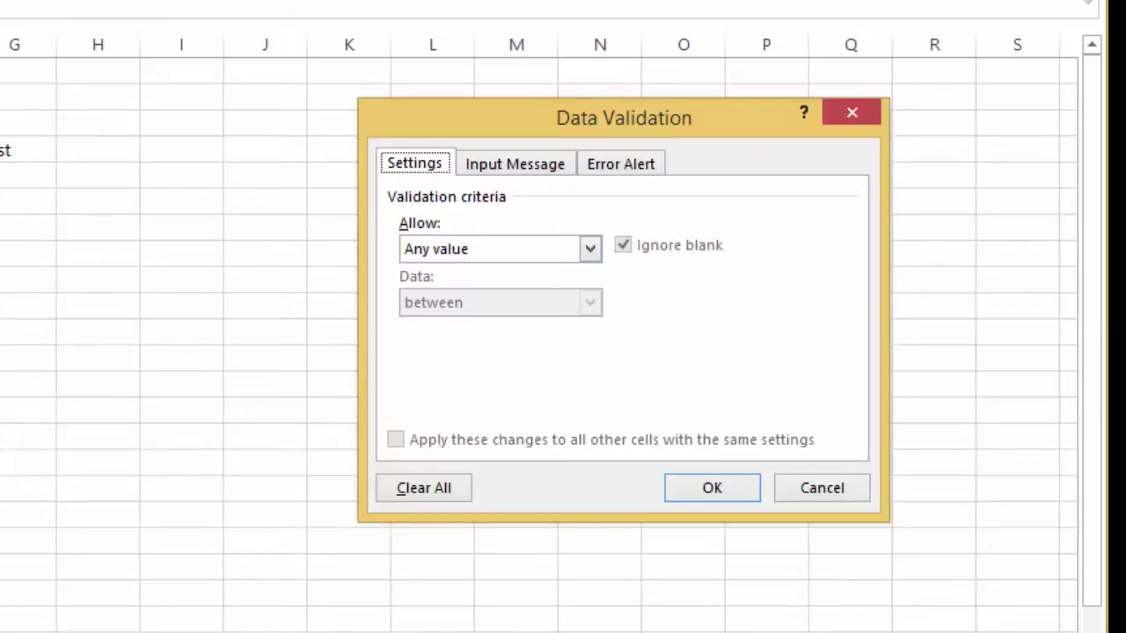
- Set the validation Allow type to List and place the cursor in the Source box
{"action": "left_click", "coordinate": [592, 252]}
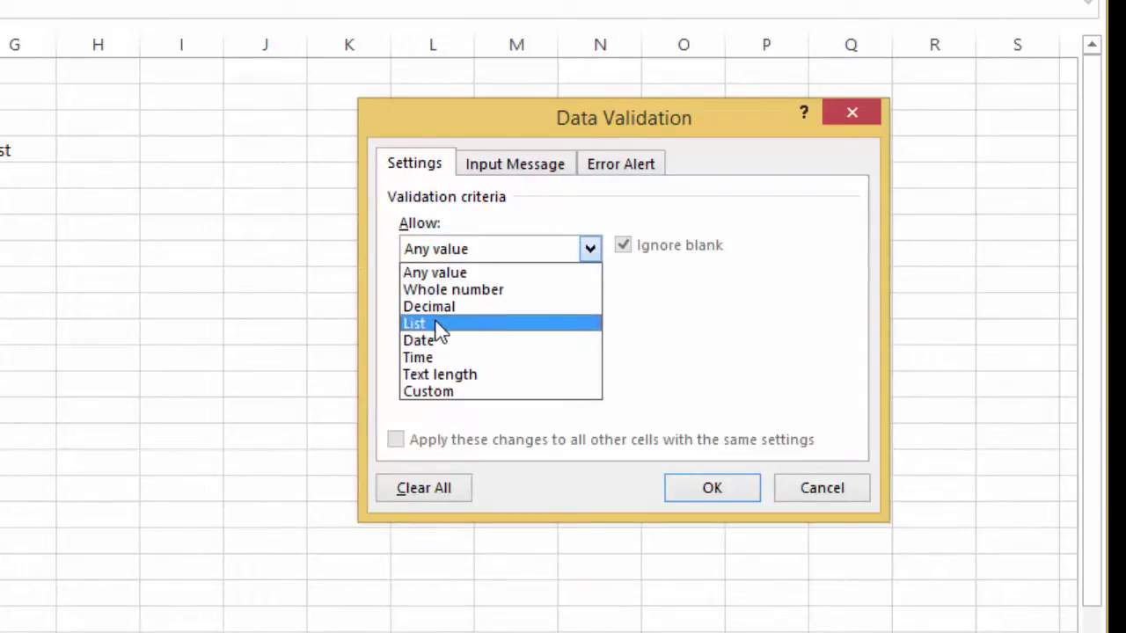
{"action": "left_click", "coordinate": [438, 327]}
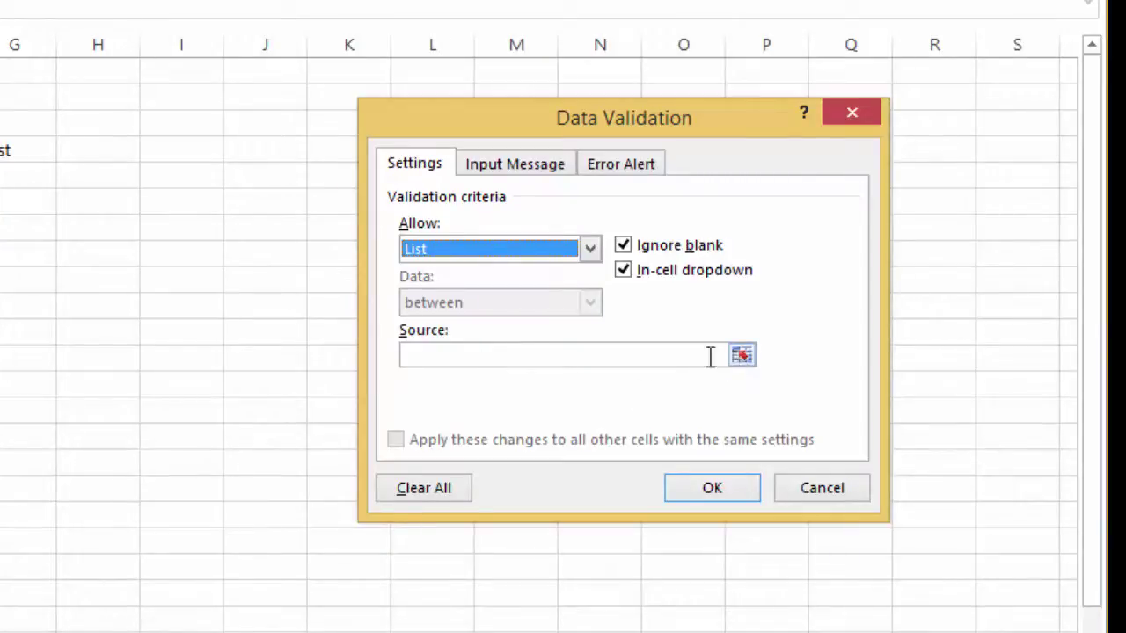
{"action": "left_click", "coordinate": [493, 356]}
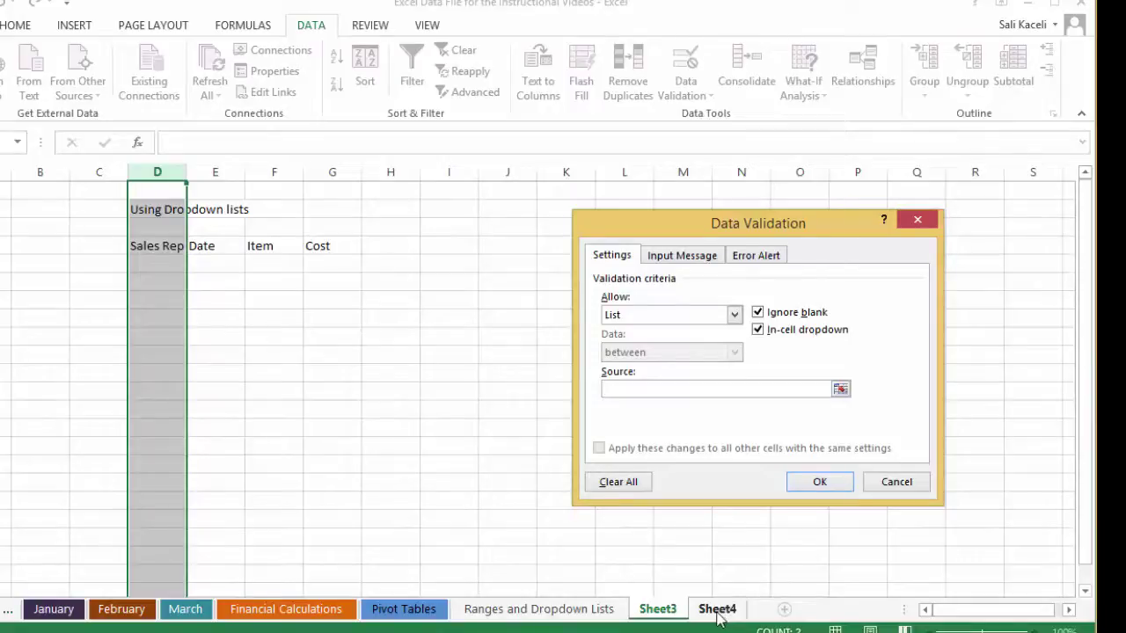
- Set the list source to Sheet4!$B$3:$B$13, leaving room for new names, and apply the validation
{"action": "left_click", "coordinate": [719, 609]}
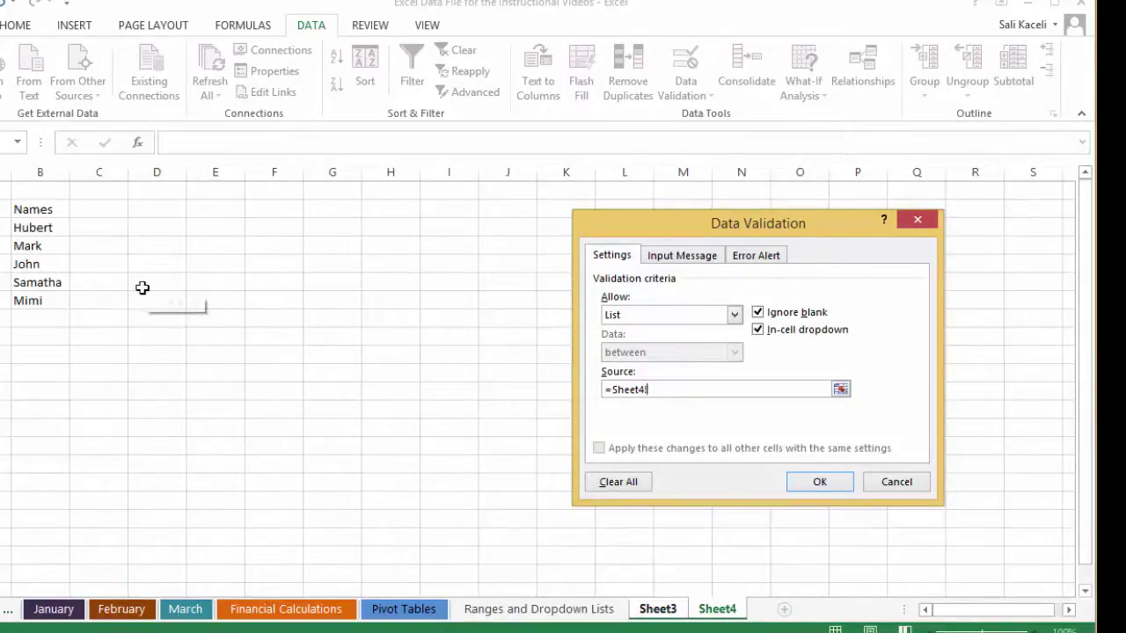
{"action": "left_click_drag", "start_coordinate": [31, 226], "coordinate": [36, 286]}
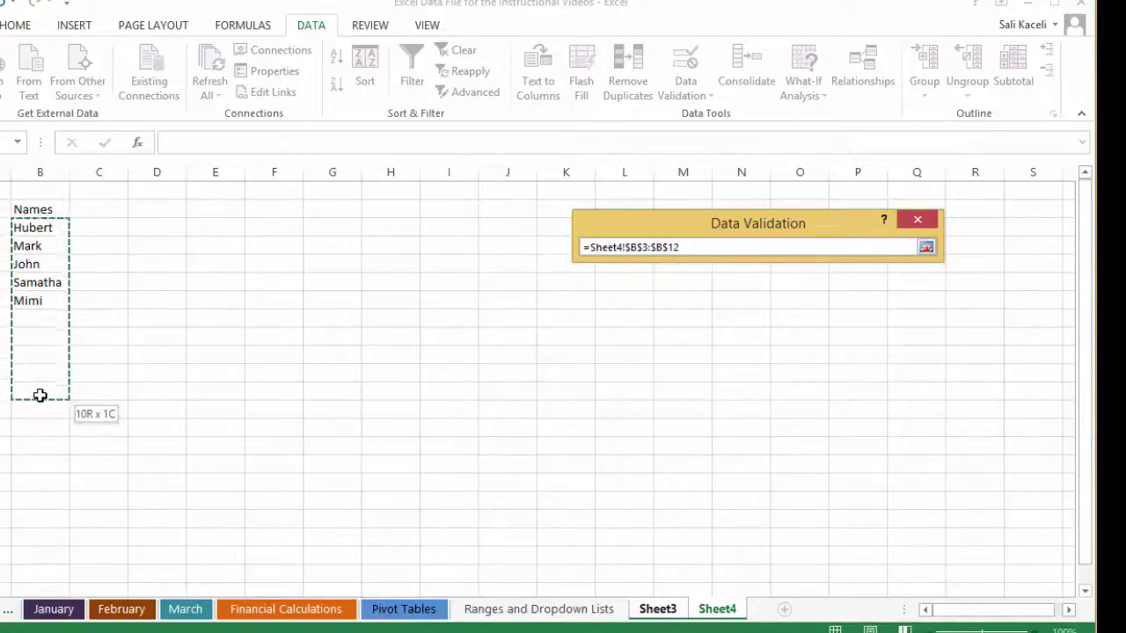
{"action": "left_click_drag", "start_coordinate": [40, 401], "coordinate": [39, 402]}
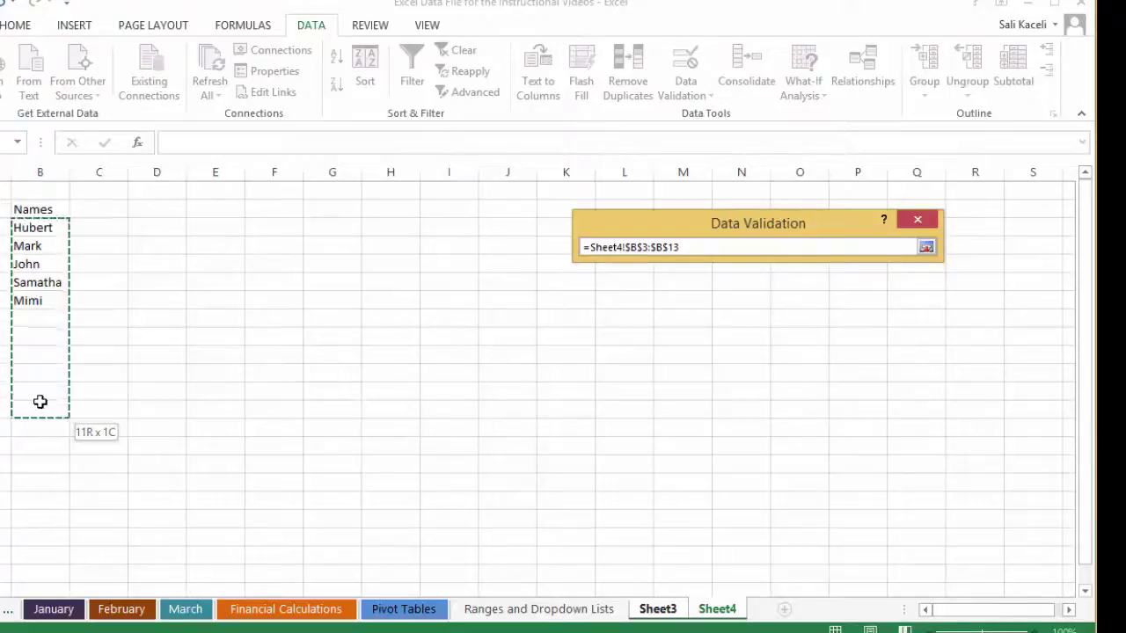
{"action": "left_click_drag", "start_coordinate": [40, 402], "coordinate": [39, 402]}
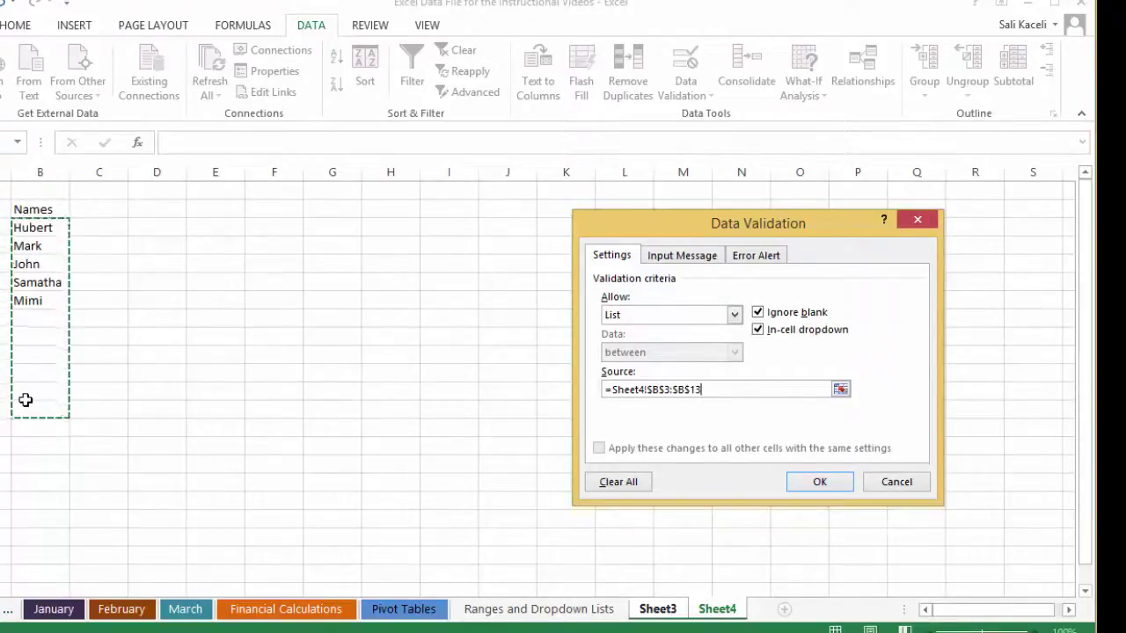
{"action": "left_click", "coordinate": [819, 482]}
{"action": "left_click", "coordinate": [220, 266]}
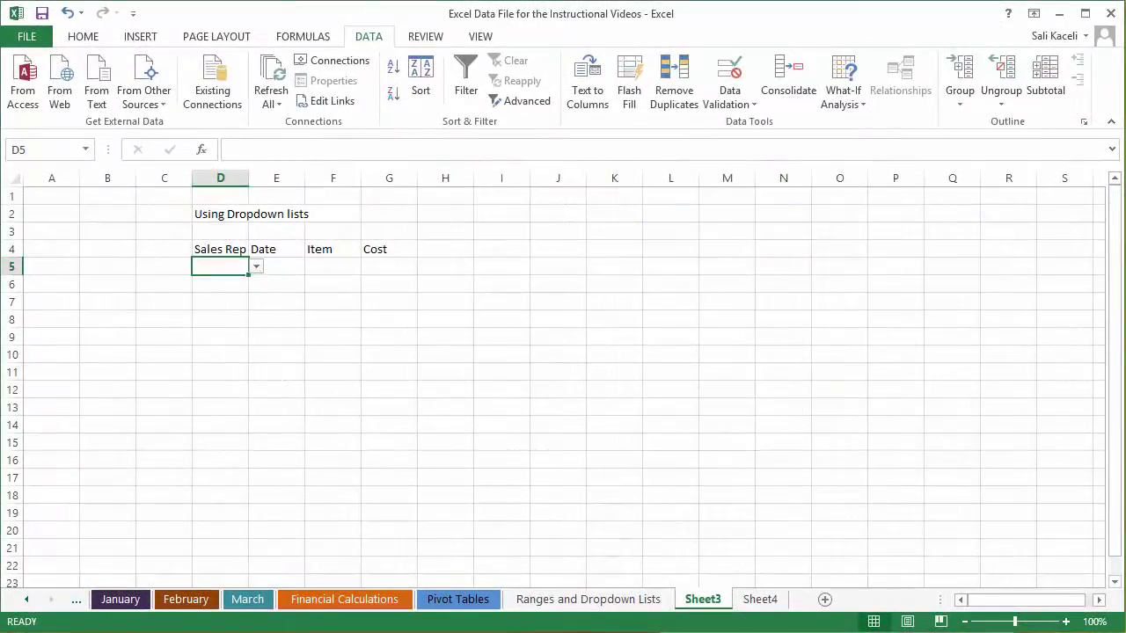
- Confirm 'Tom' is rejected in D5, cancel the error, and open D5's name dropdown
{"action": "left_click", "coordinate": [217, 303]}
{"action": "left_click", "coordinate": [221, 268]}
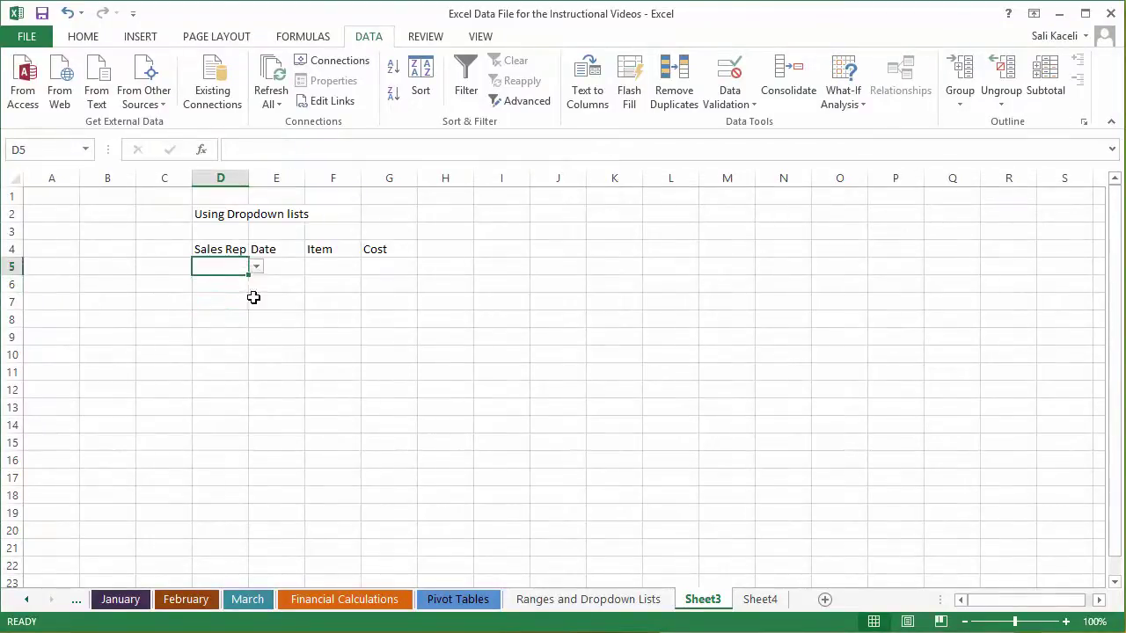
{"action": "type", "text": "Tom"}
{"action": "key", "text": "Return"}
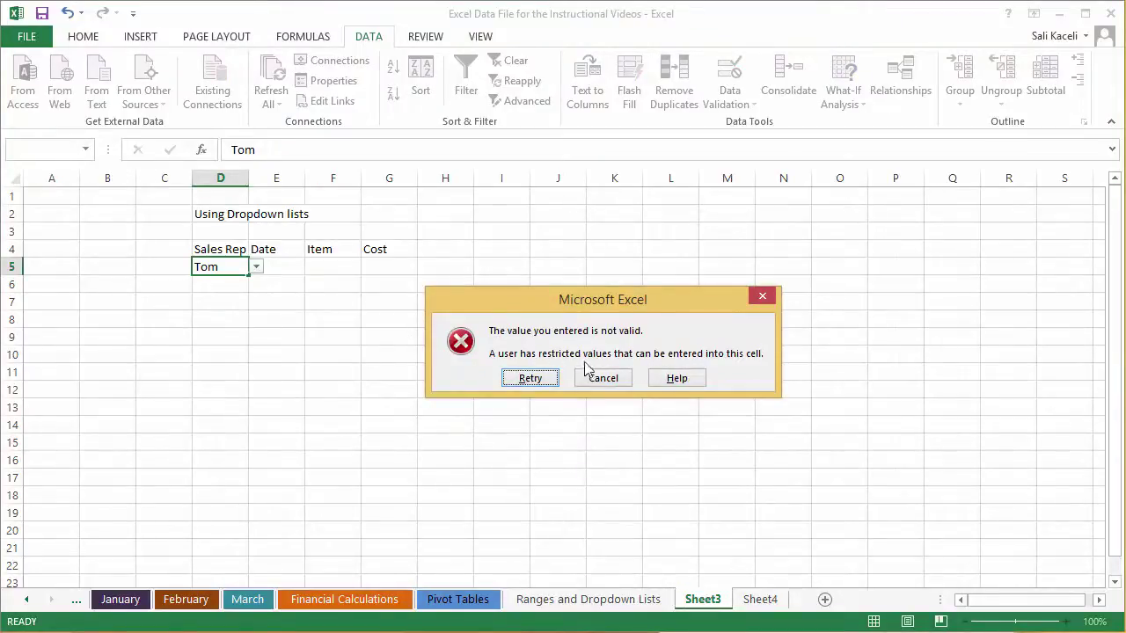
{"action": "left_click", "coordinate": [605, 380]}
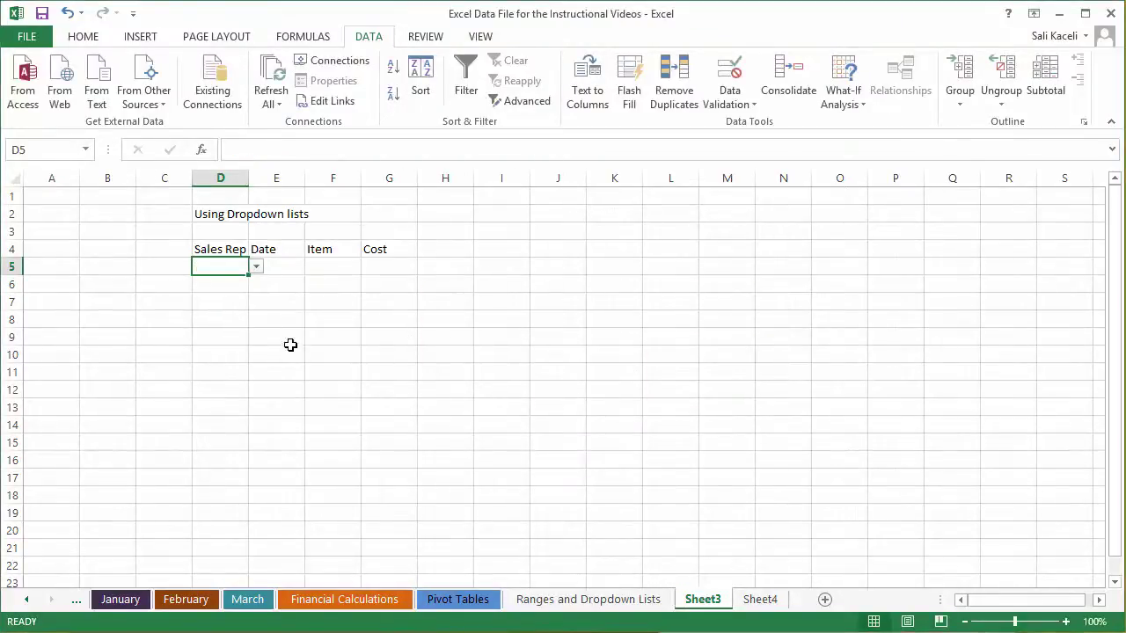
{"action": "left_click", "coordinate": [256, 266]}
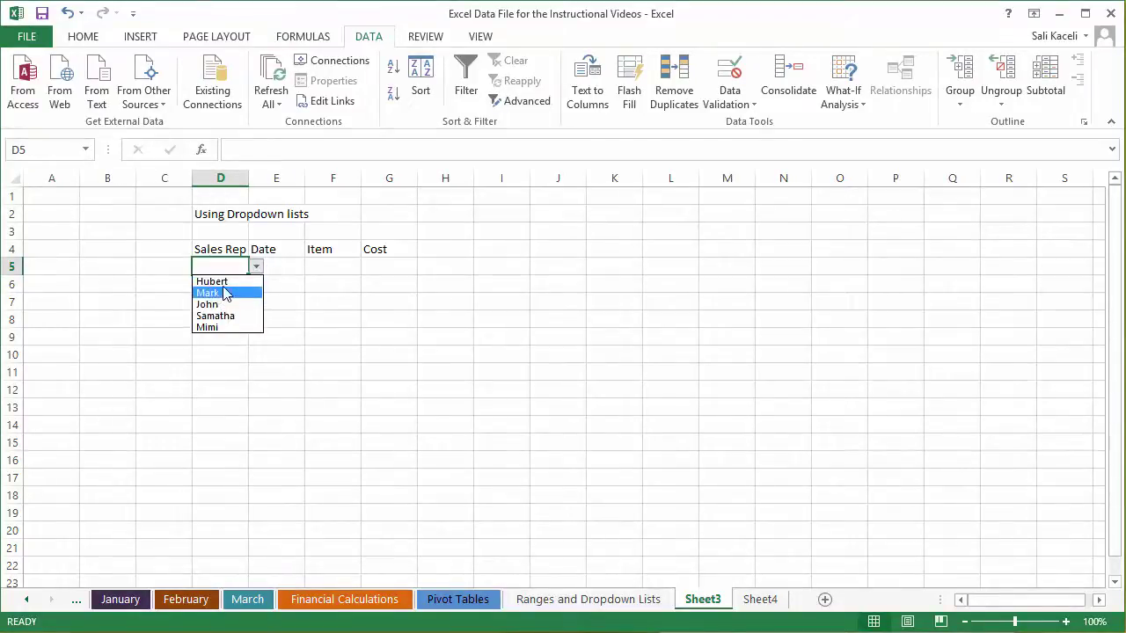
- Pick Hubert in D5, then enter test text in E5 and F5 and clear E5
{"action": "left_click", "coordinate": [222, 283]}
{"action": "left_click", "coordinate": [286, 271]}
{"action": "type", "text": "sdfd"}
{"action": "left_click", "coordinate": [323, 272]}
{"action": "type", "text": "sdfds"}
{"action": "left_click", "coordinate": [384, 280]}
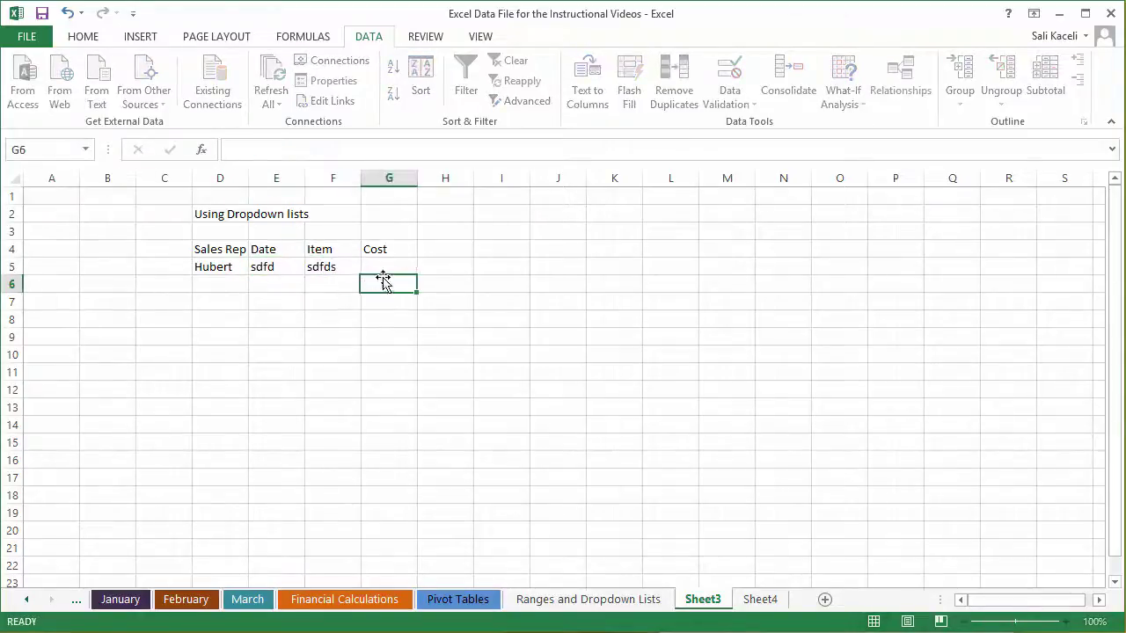
{"action": "left_click", "coordinate": [288, 268]}
{"action": "type", "text": "s"}
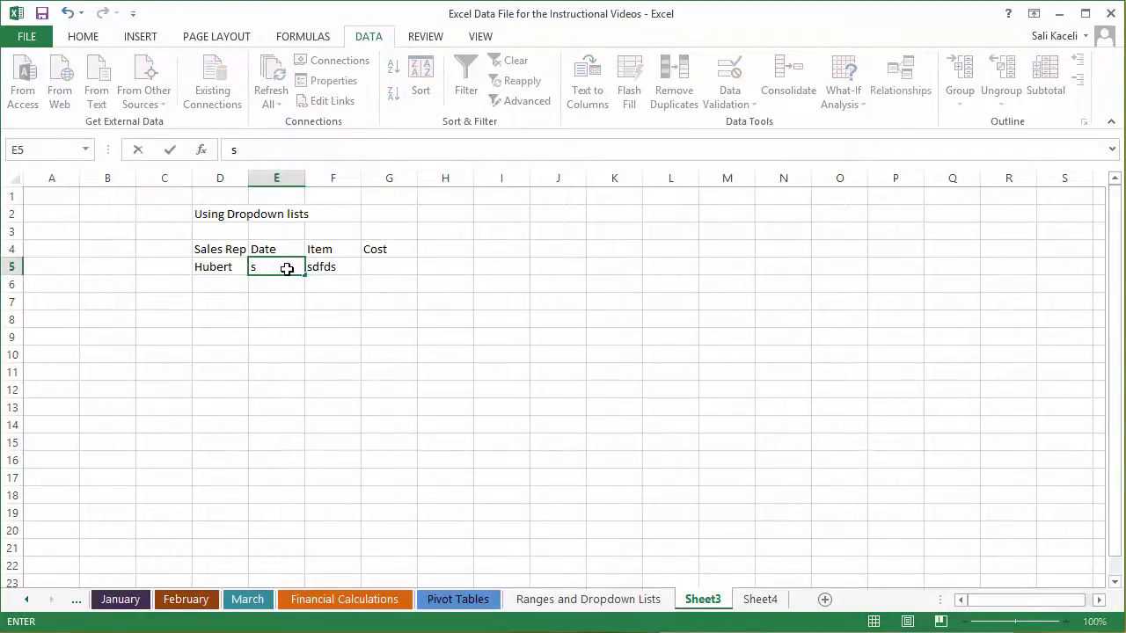
{"action": "left_click", "coordinate": [266, 287]}
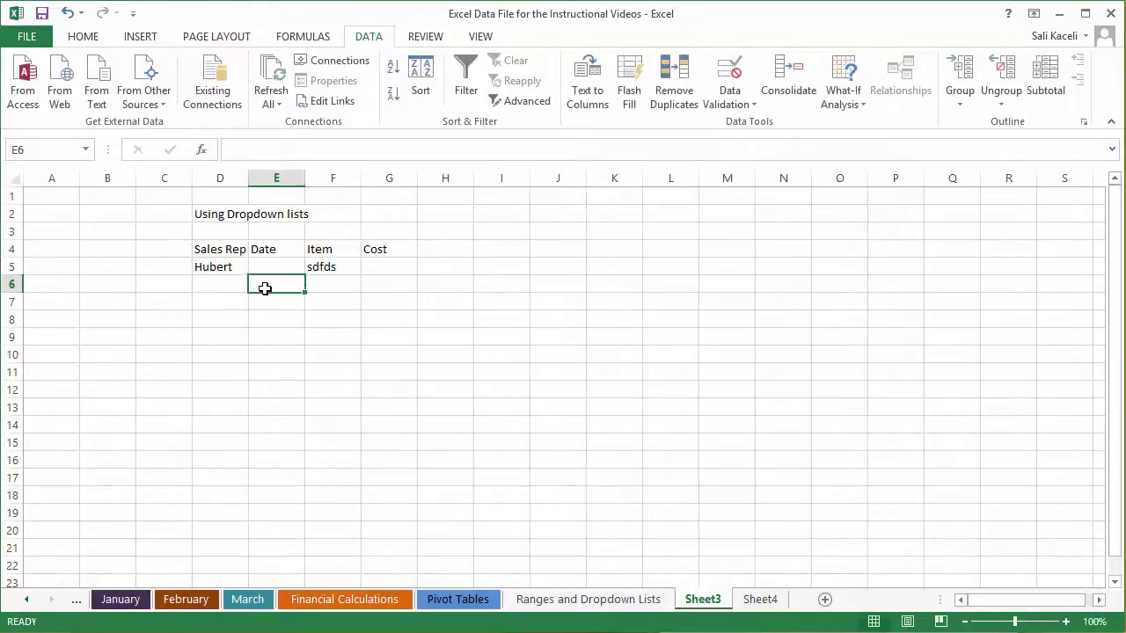
- Choose Samatha for D6 and Mark for D8 from their dropdowns, then view Sheet4
{"action": "left_click", "coordinate": [226, 284]}
{"action": "left_click", "coordinate": [256, 285]}
{"action": "left_click", "coordinate": [234, 328]}
{"action": "left_click", "coordinate": [233, 318]}
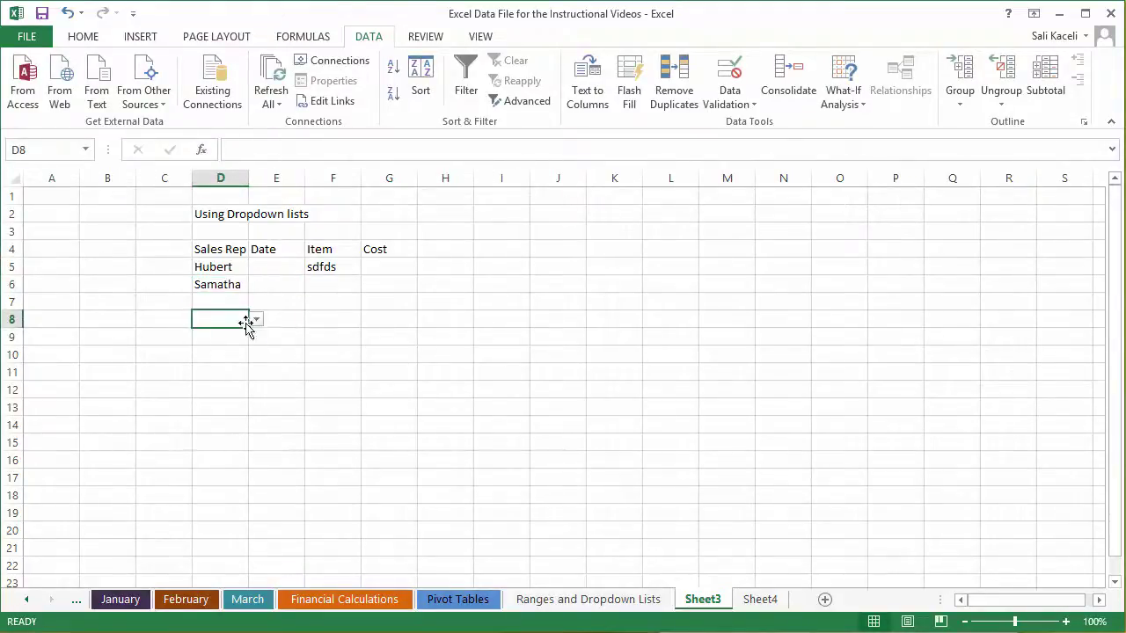
{"action": "left_click", "coordinate": [256, 320]}
{"action": "left_click", "coordinate": [234, 345]}
{"action": "left_click", "coordinate": [572, 372]}
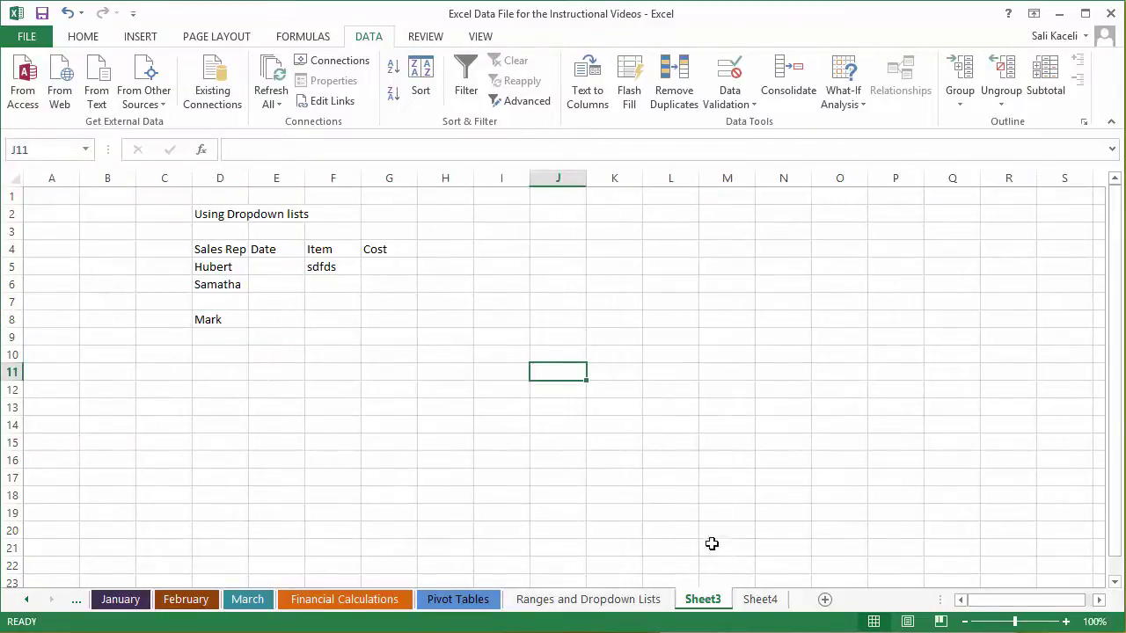
{"action": "left_click", "coordinate": [766, 602]}
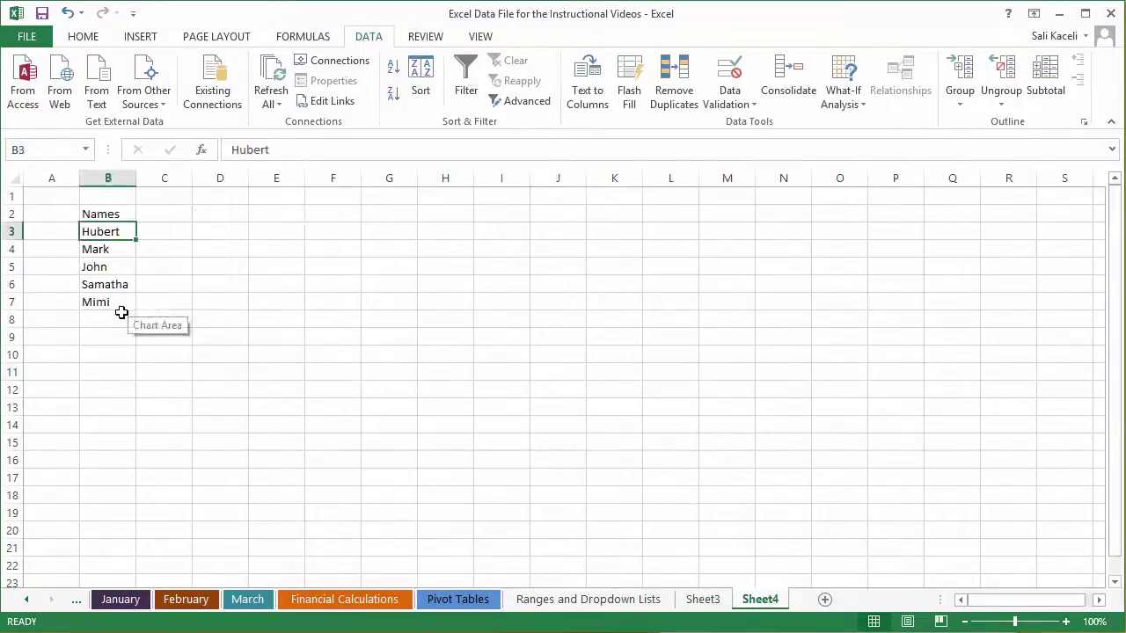
- Enter 'Jonathan' in B8 below the last name on Sheet4, then return to Sheet3
{"action": "left_click", "coordinate": [122, 320]}
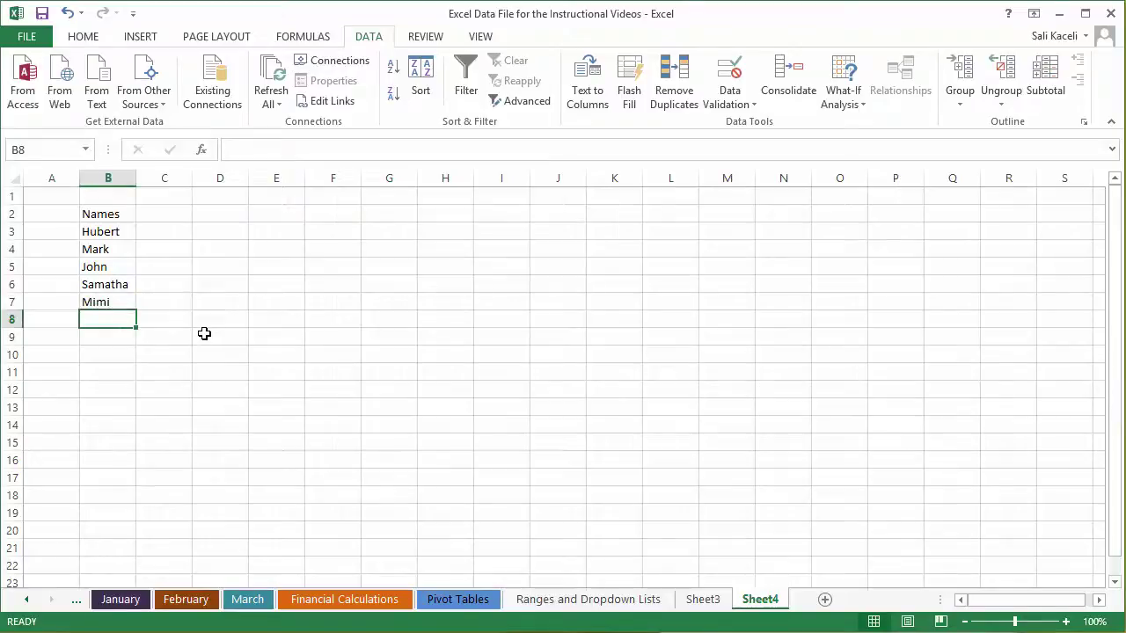
{"action": "type", "text": "Jonathan"}
{"action": "key", "text": "Return"}
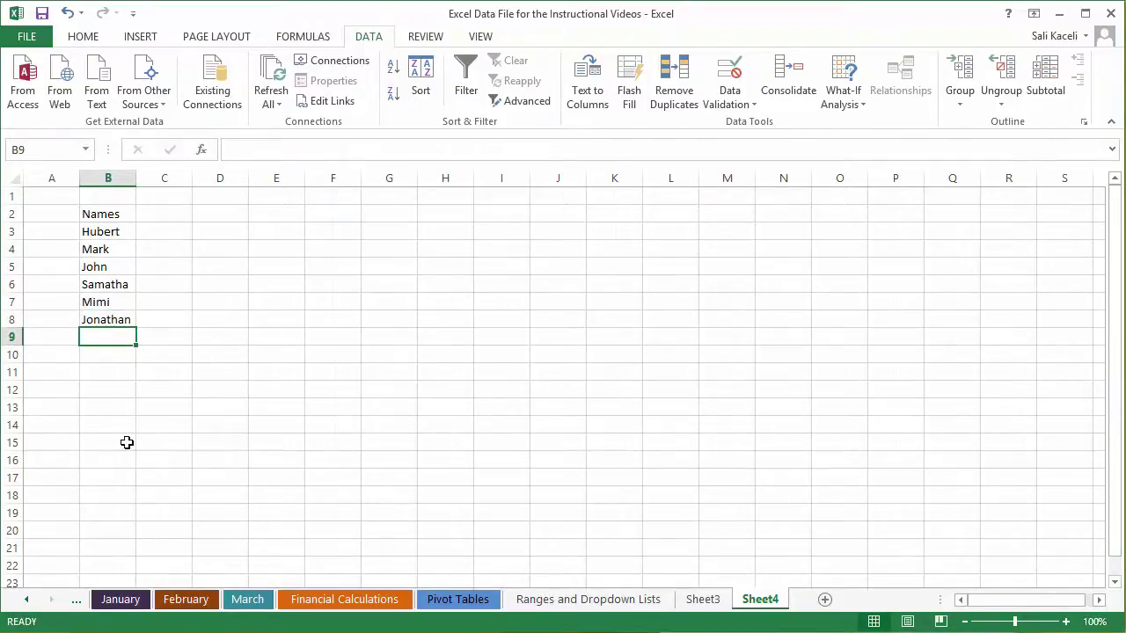
{"action": "left_click", "coordinate": [702, 599]}
{"action": "left_click", "coordinate": [760, 599]}
{"action": "left_click", "coordinate": [110, 320]}
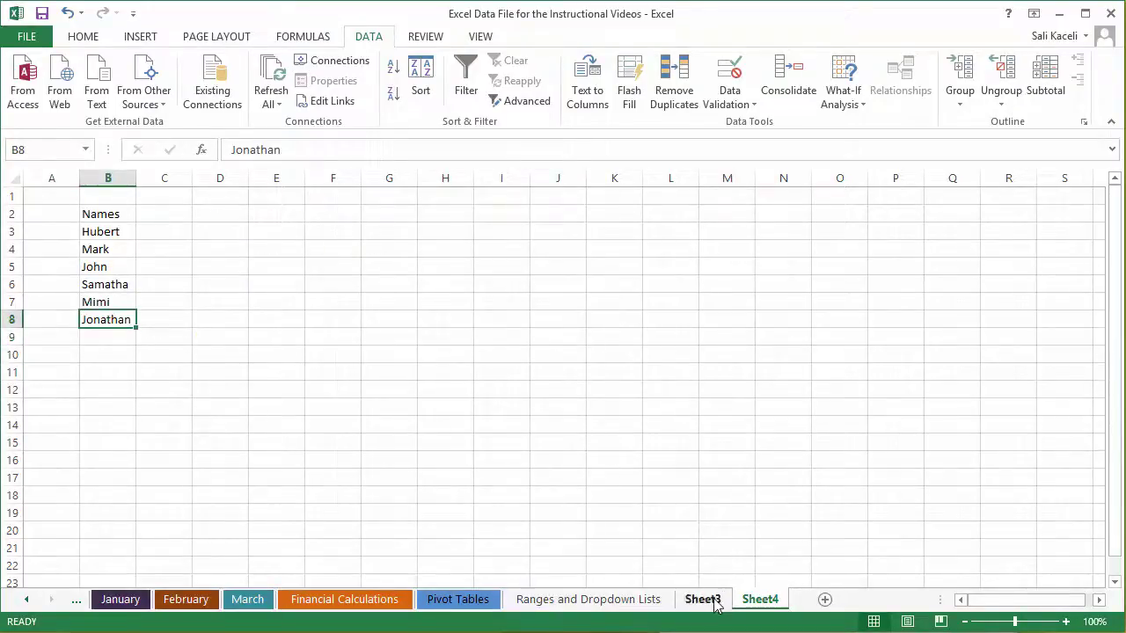
{"action": "left_click", "coordinate": [709, 599]}
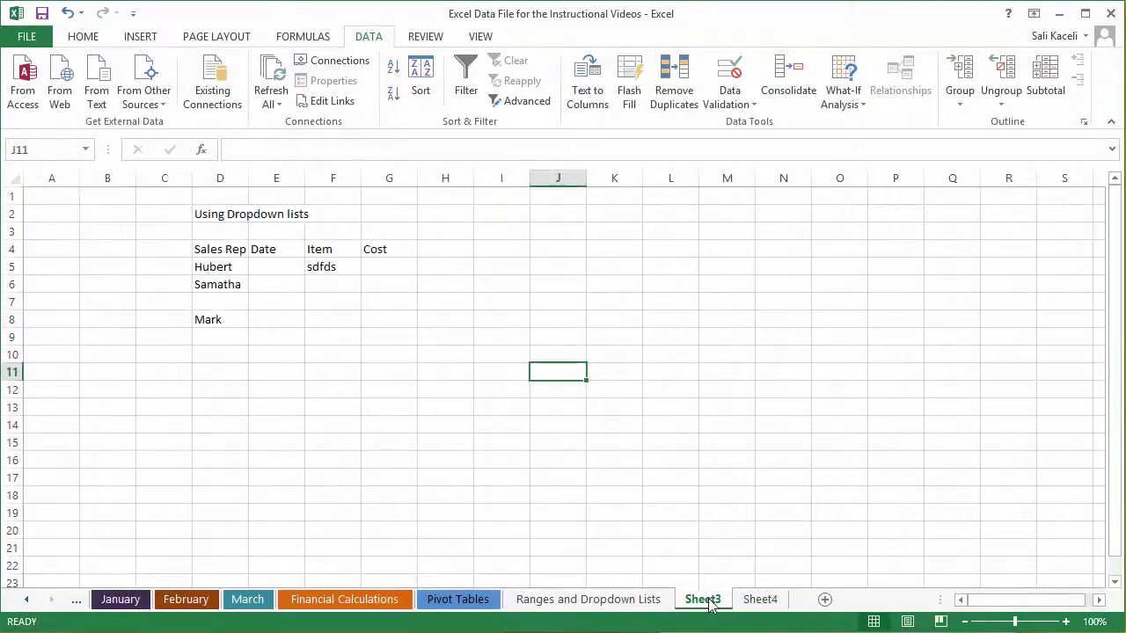
- Choose the newly added name Jonathan from D9's Sales Rep dropdown
{"action": "left_click", "coordinate": [220, 338]}
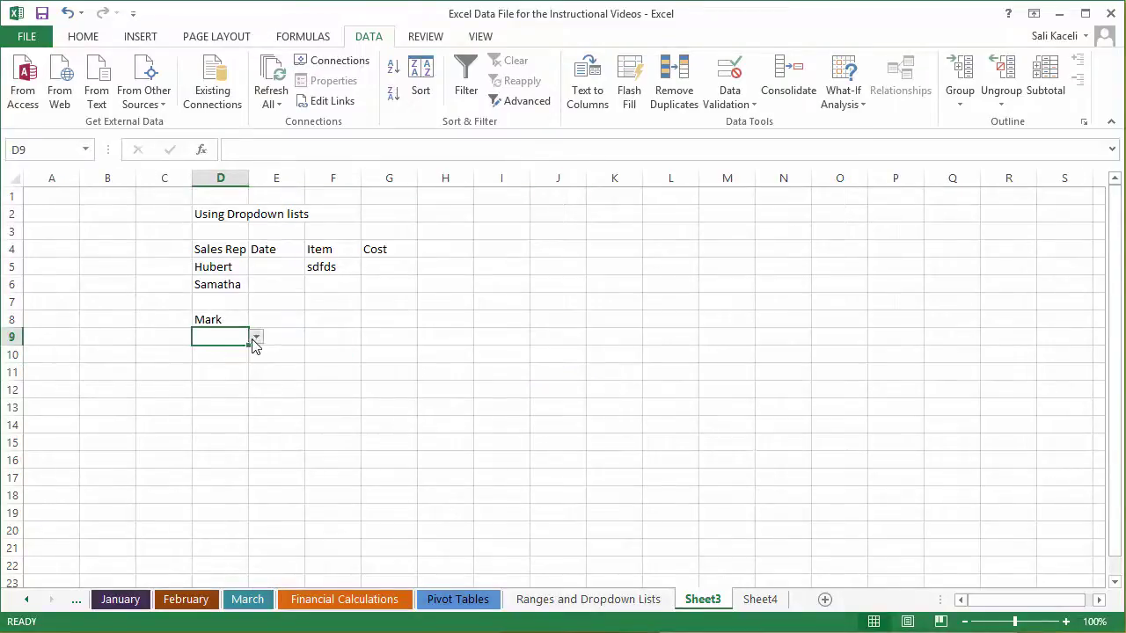
{"action": "left_click", "coordinate": [256, 338]}
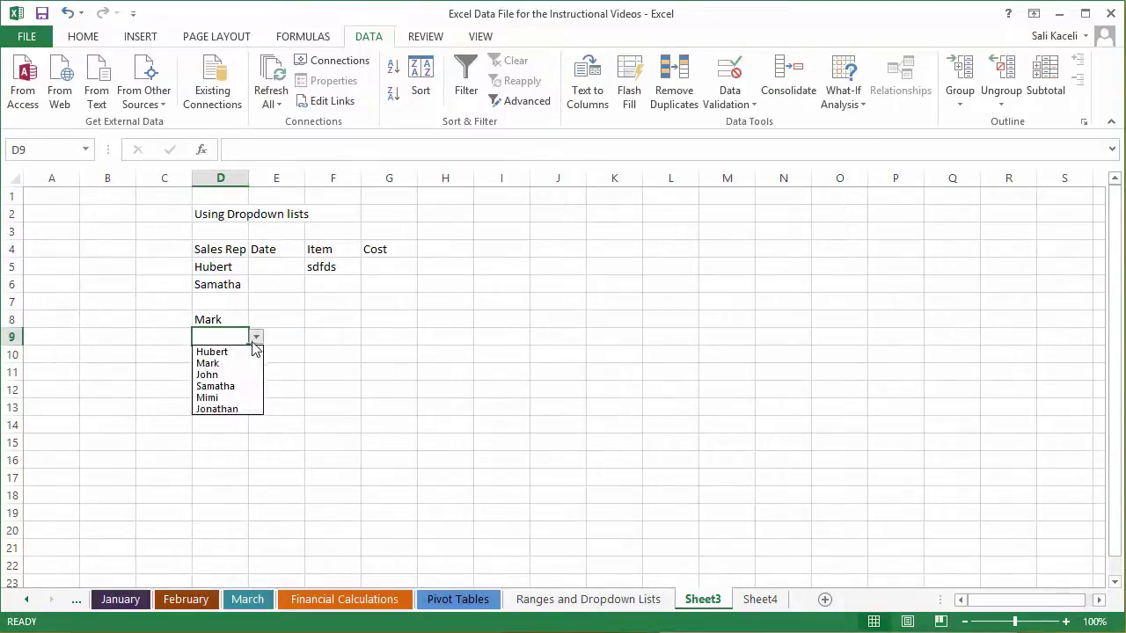
{"action": "left_click", "coordinate": [236, 410]}
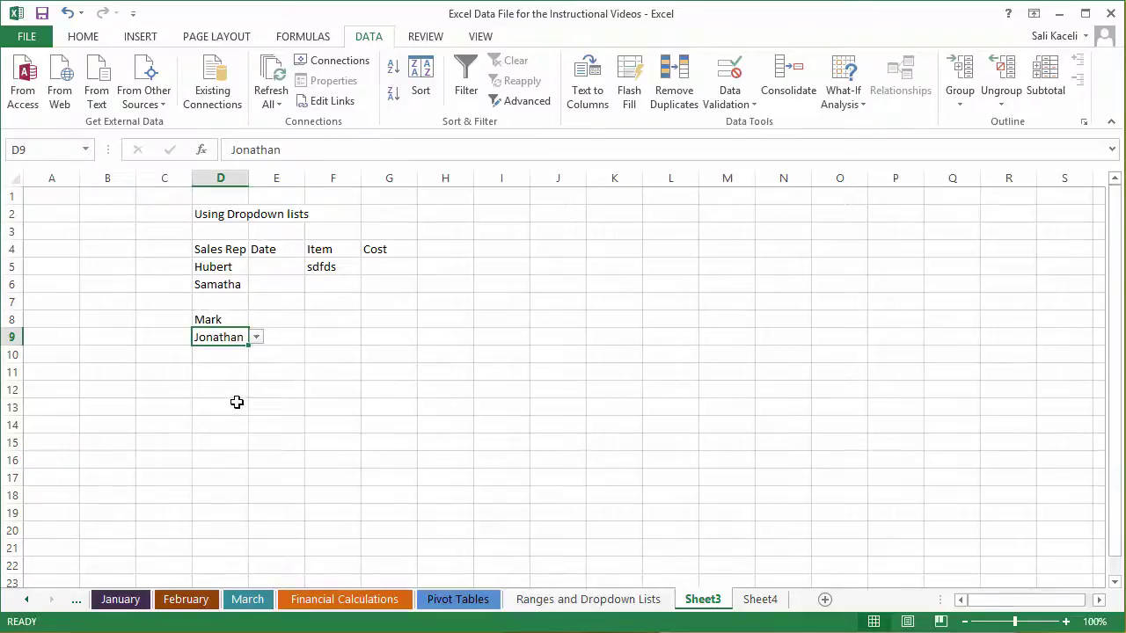